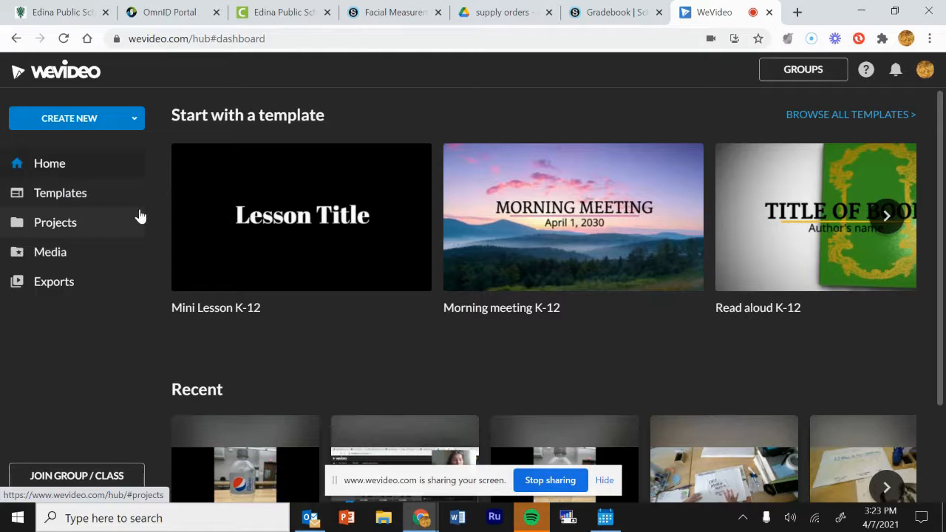
# Step: Create a new Video project from CREATE NEW and start editing it
pyautogui.click(90, 126)
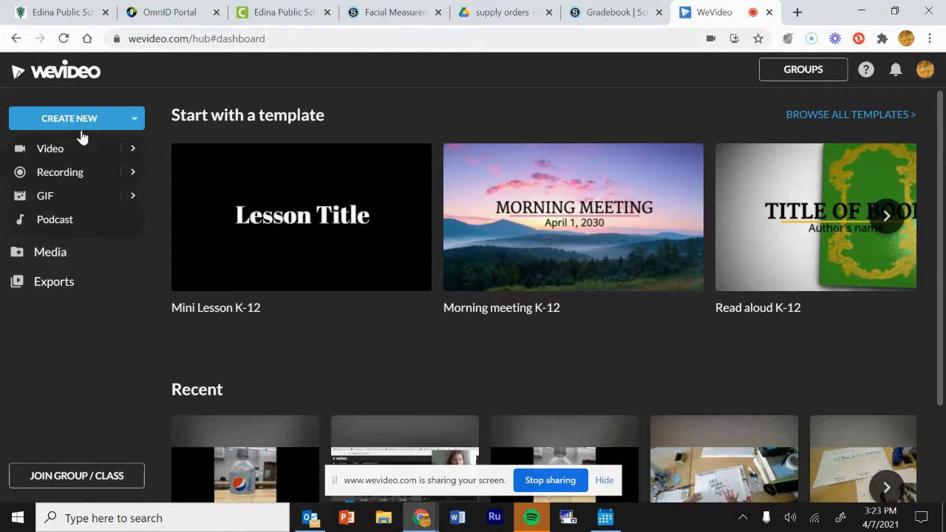
pyautogui.click(73, 153)
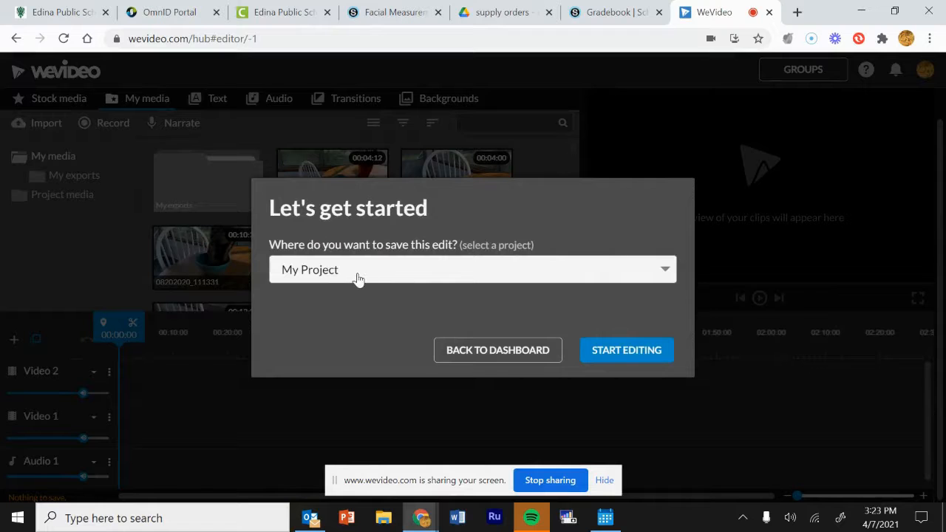
pyautogui.click(610, 361)
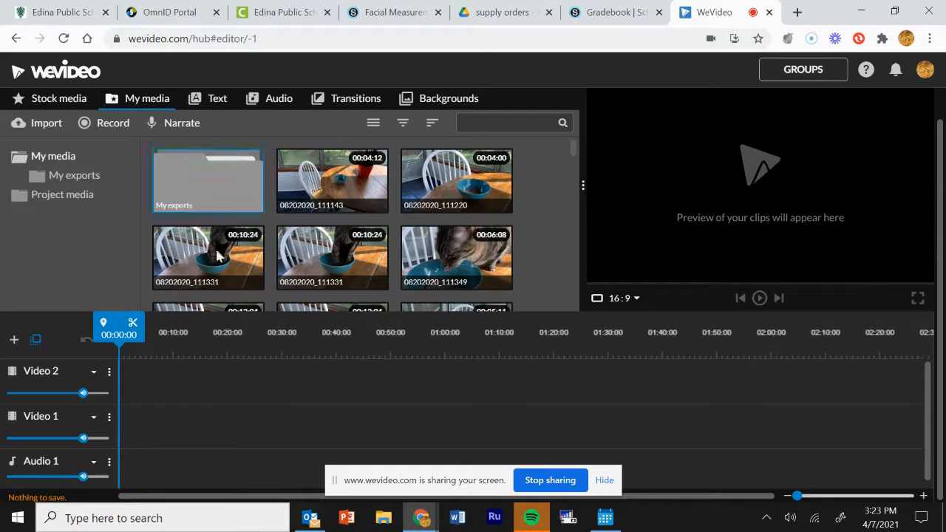
# Step: Create a new My media folder named 'STOP MOTION'
pyautogui.rightClick(528, 238)
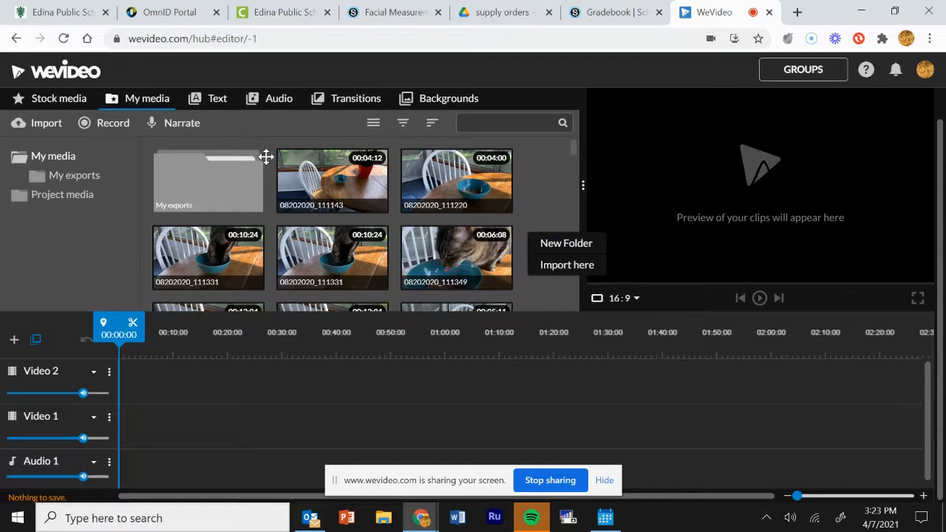
pyautogui.click(569, 244)
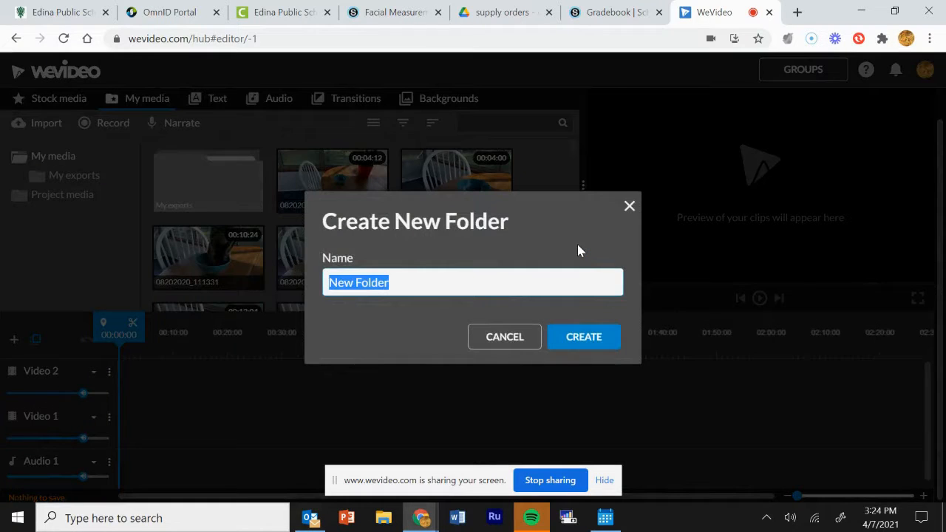
pyautogui.write('STOP')
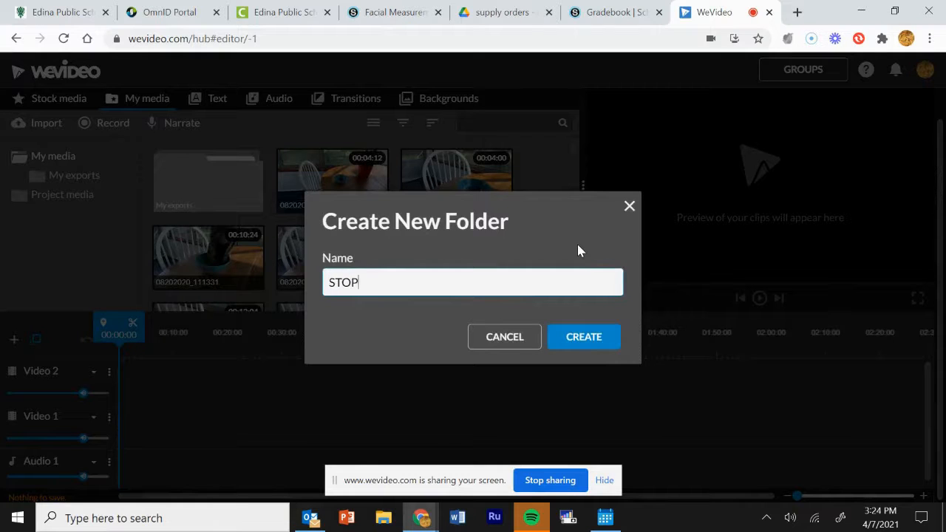
pyautogui.write(' MOTION')
pyautogui.click(599, 346)
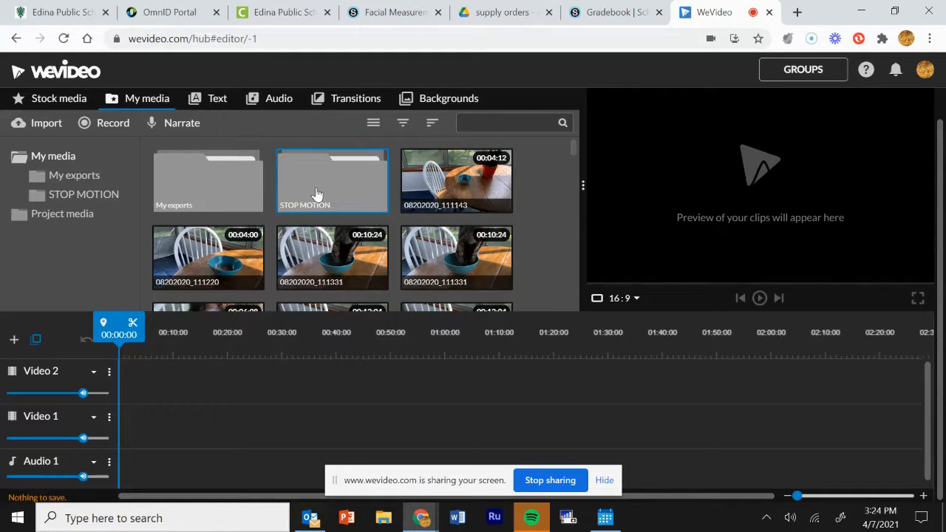
# Step: Enter the STOP MOTION folder and start importing media from Google Drive
pyautogui.doubleClick(316, 194)
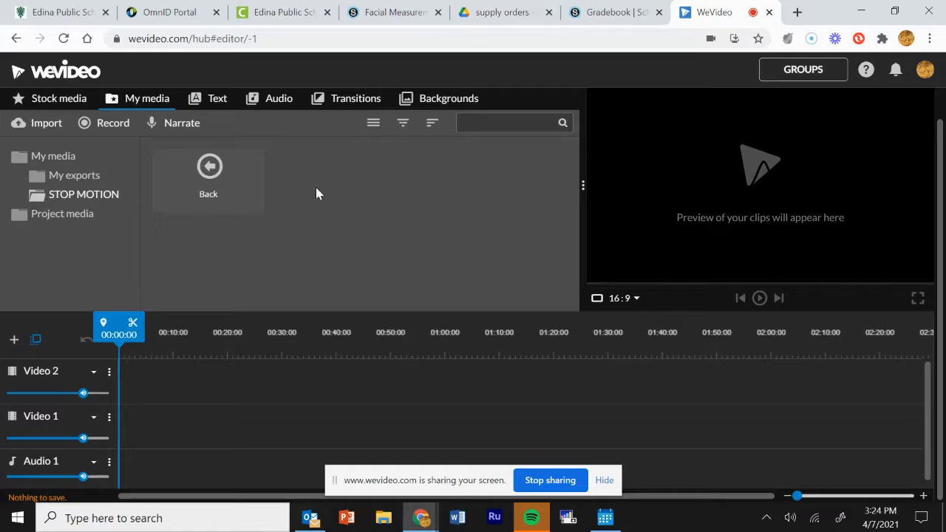
pyautogui.click(37, 124)
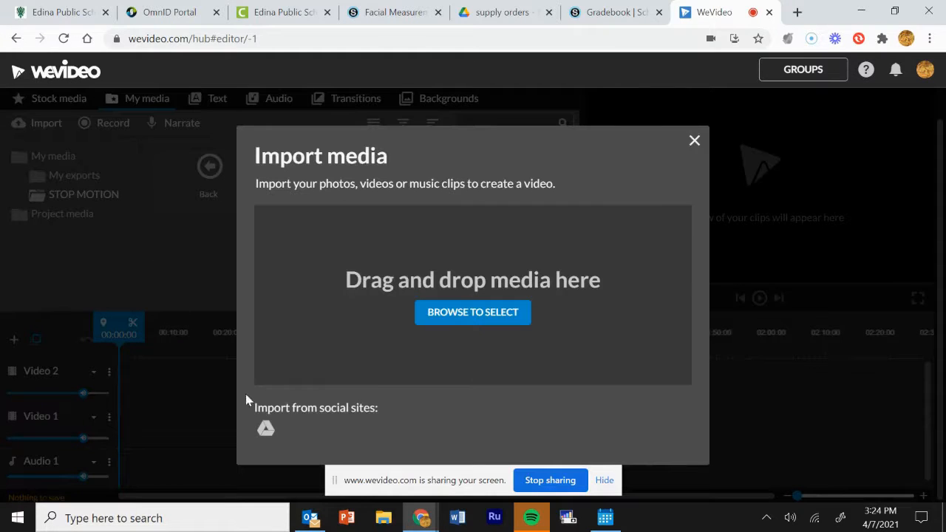
pyautogui.click(268, 431)
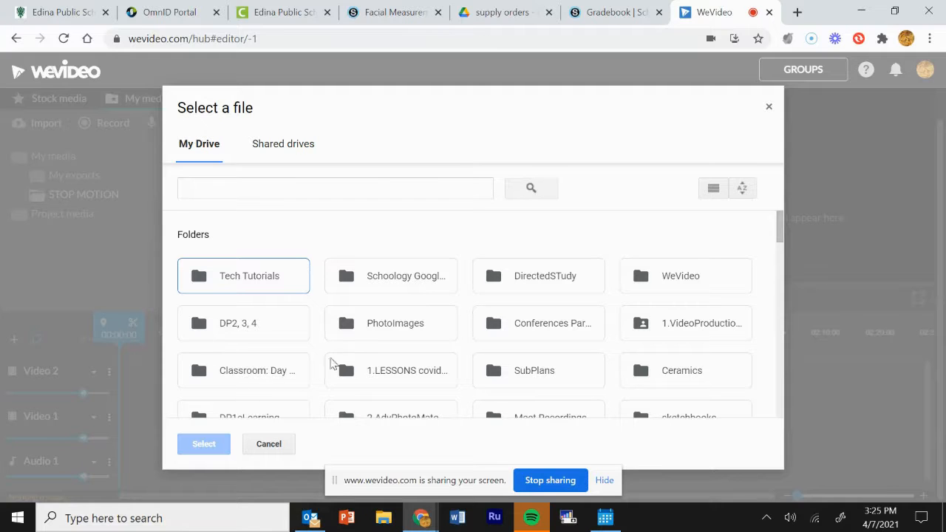
# Step: Select all 27 photos in Drive's PhotoImages > Stop motion folder for import
pyautogui.doubleClick(375, 325)
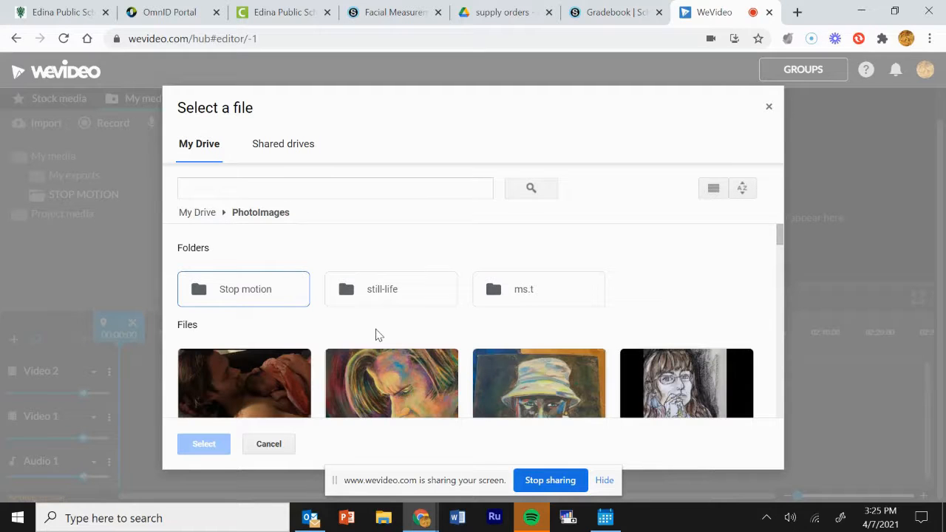
pyautogui.doubleClick(255, 297)
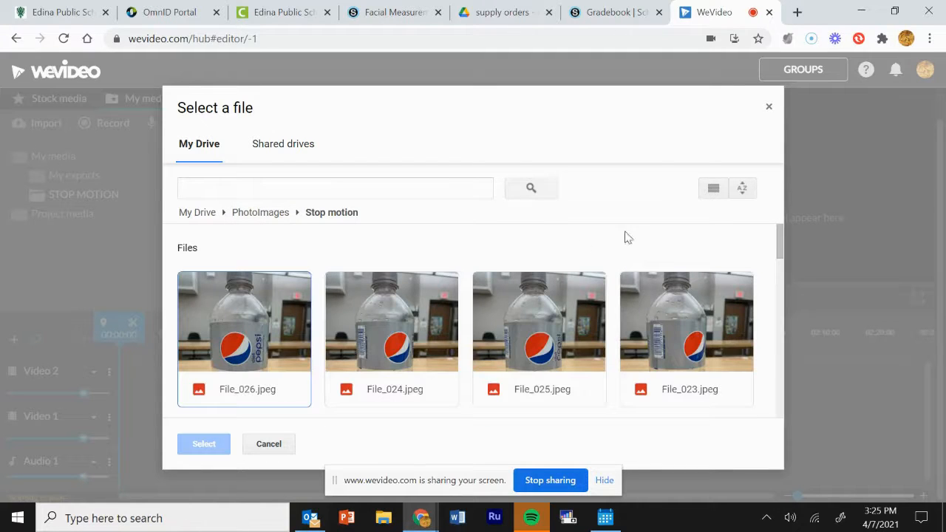
pyautogui.click(780, 241)
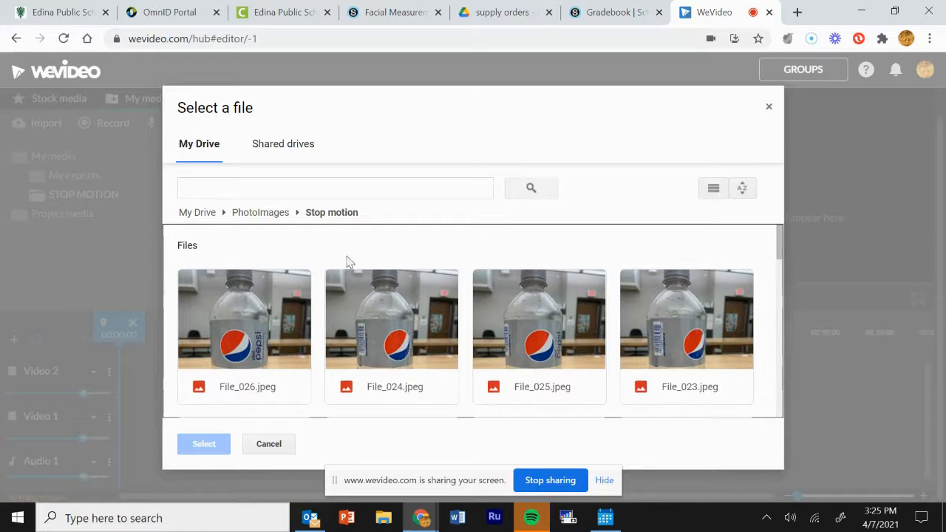
pyautogui.click(264, 289)
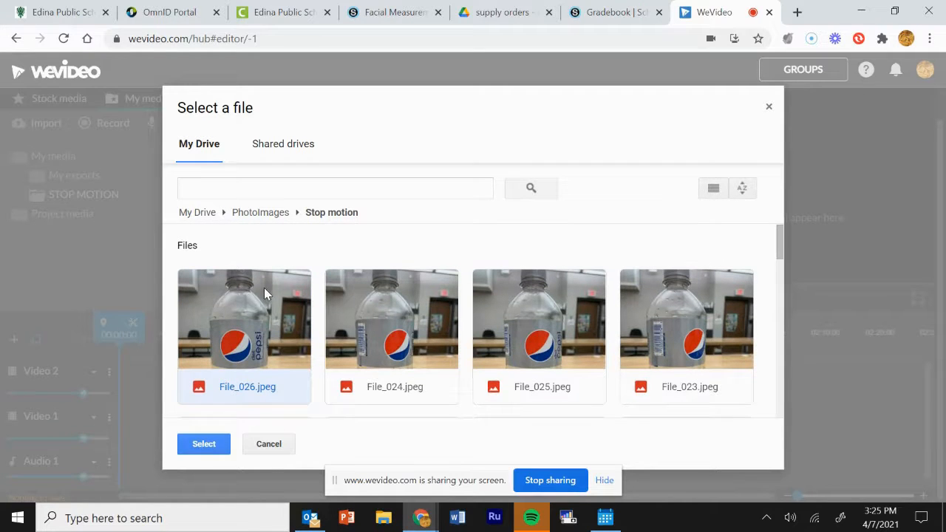
pyautogui.click(264, 287)
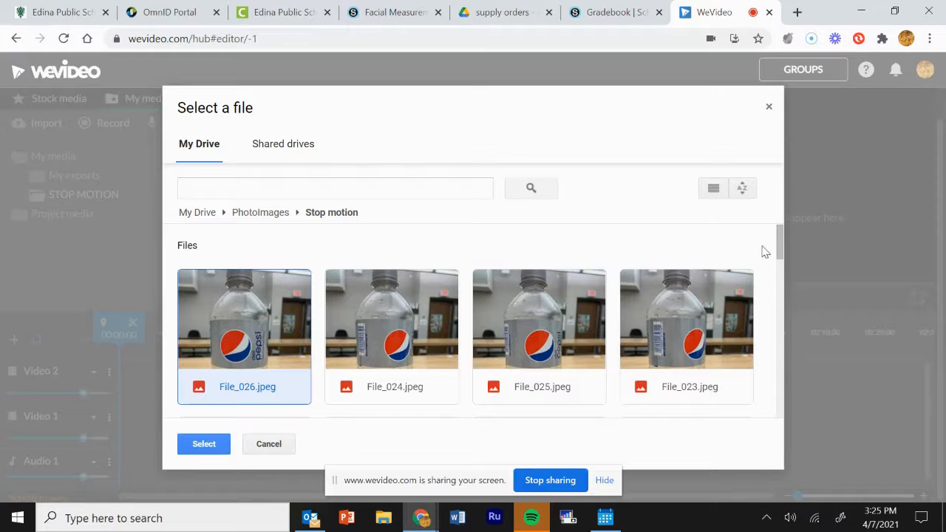
pyautogui.moveTo(780, 237); pyautogui.dragTo(772, 425)
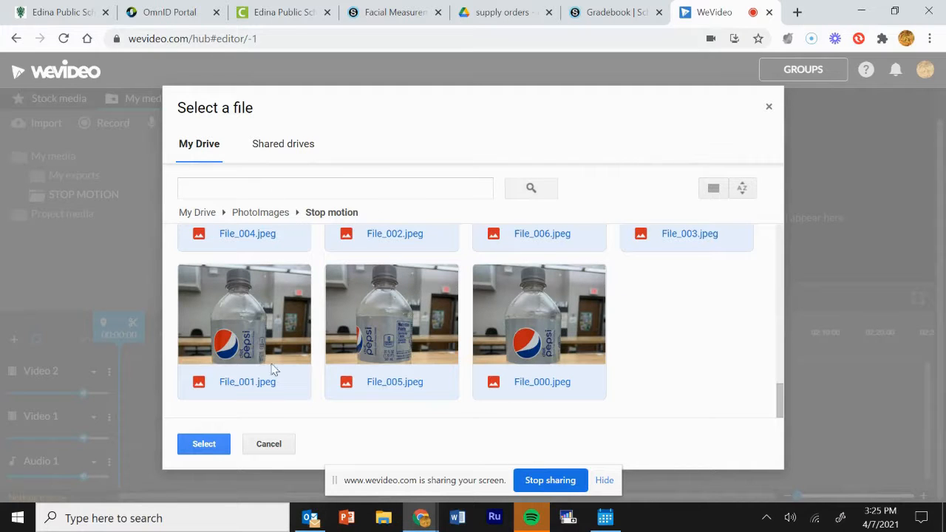
pyautogui.click(203, 444)
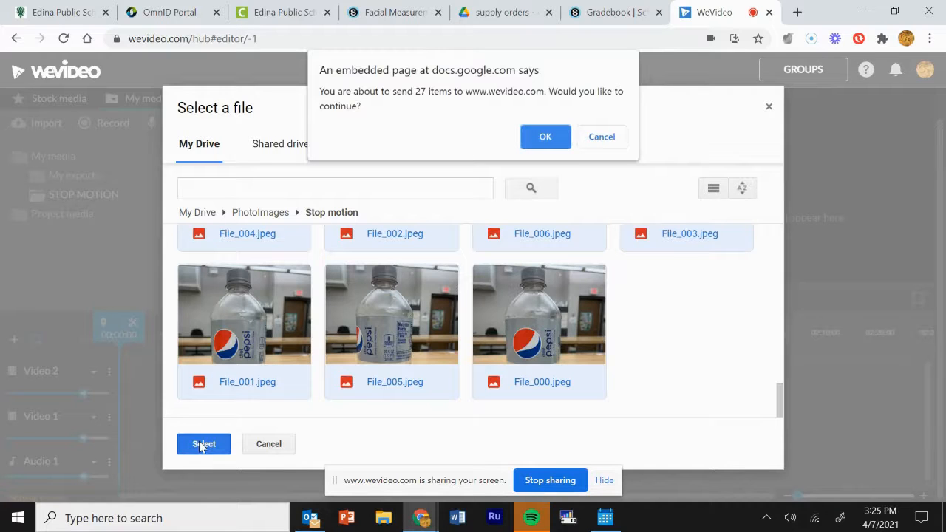
# Step: Confirm sending the 27 Pepsi photos and let them upload into STOP MOTION
pyautogui.click(545, 139)
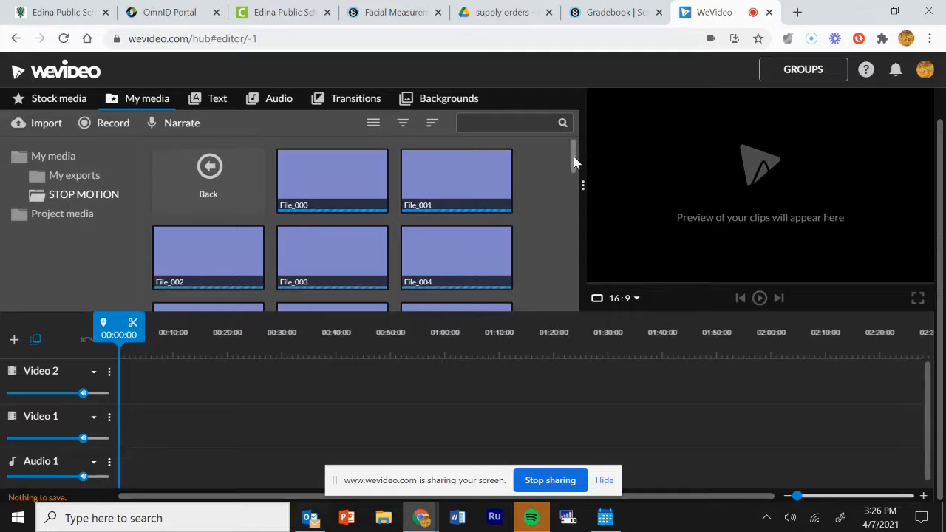
pyautogui.moveTo(576, 163); pyautogui.dragTo(564, 139)
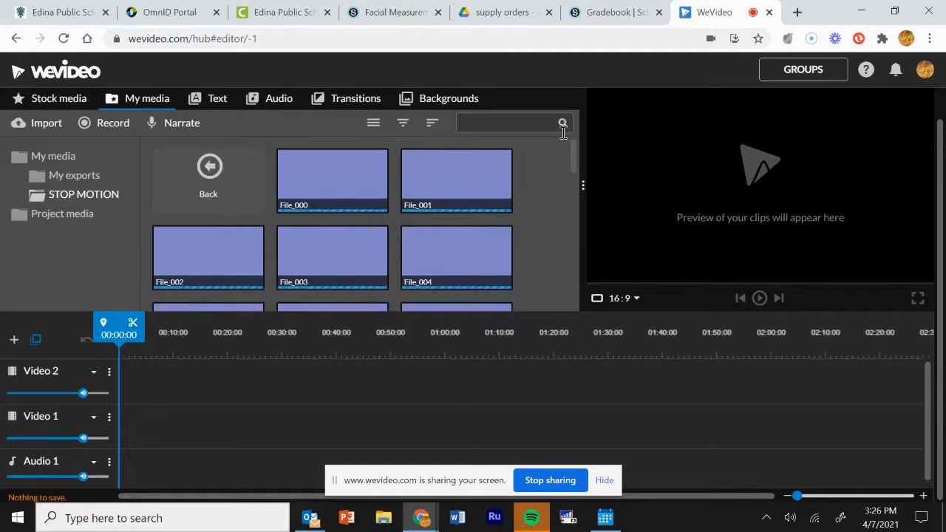
# Step: Sort the STOP MOTION media by name in ascending order and check File_000–File_026
pyautogui.click(431, 127)
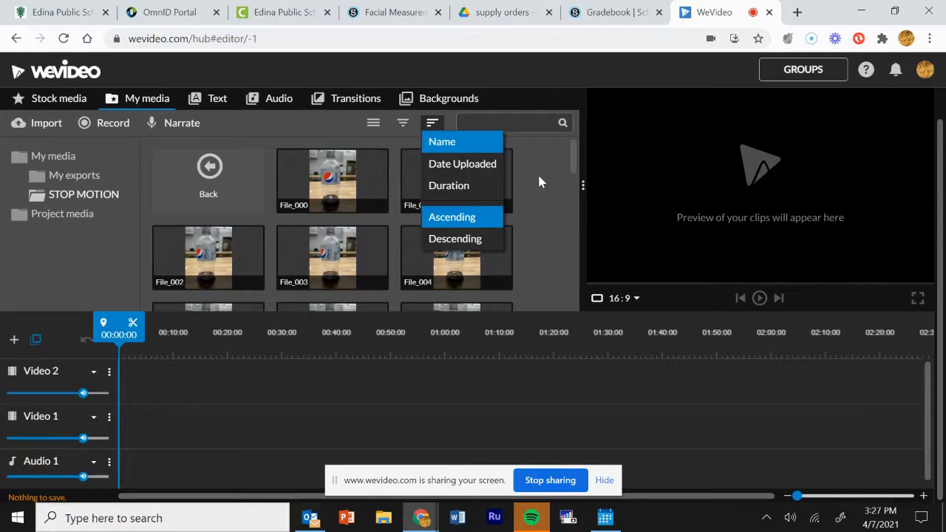
pyautogui.click(539, 177)
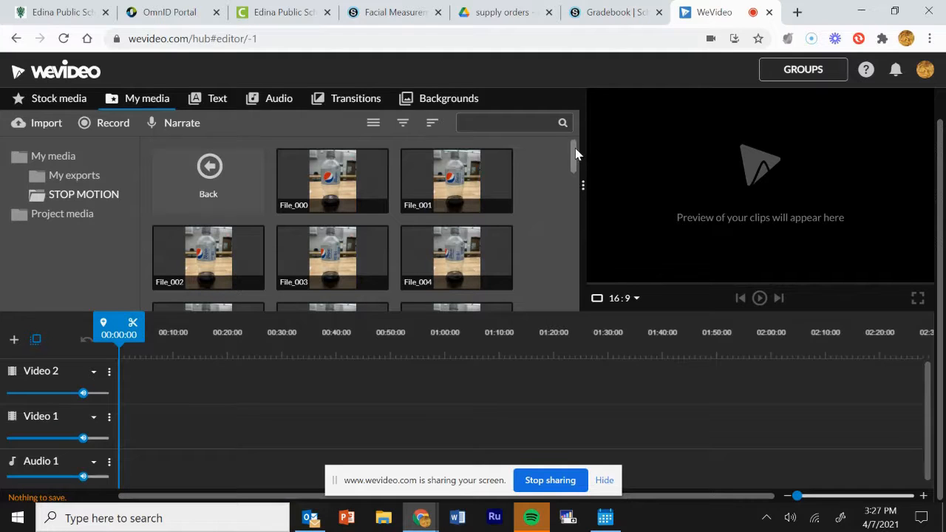
pyautogui.moveTo(575, 153); pyautogui.dragTo(600, 293)
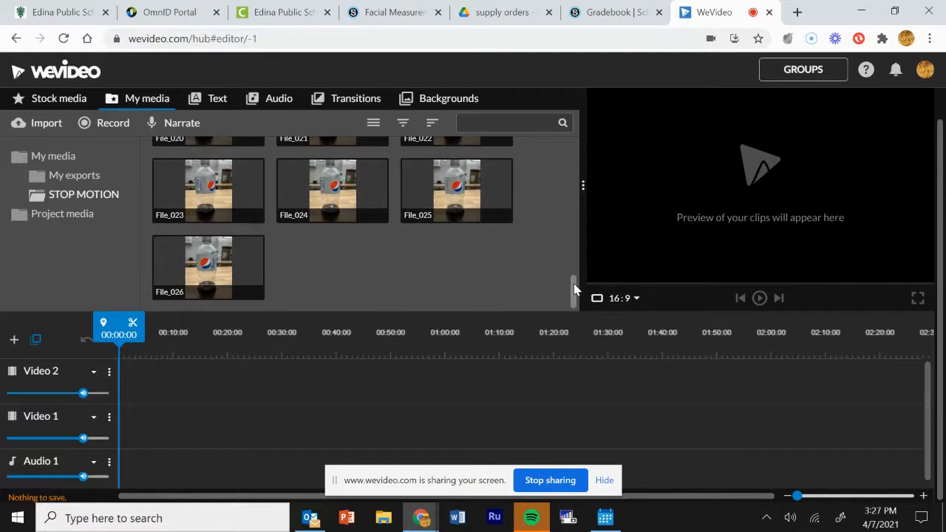
pyautogui.moveTo(575, 289); pyautogui.dragTo(584, 120)
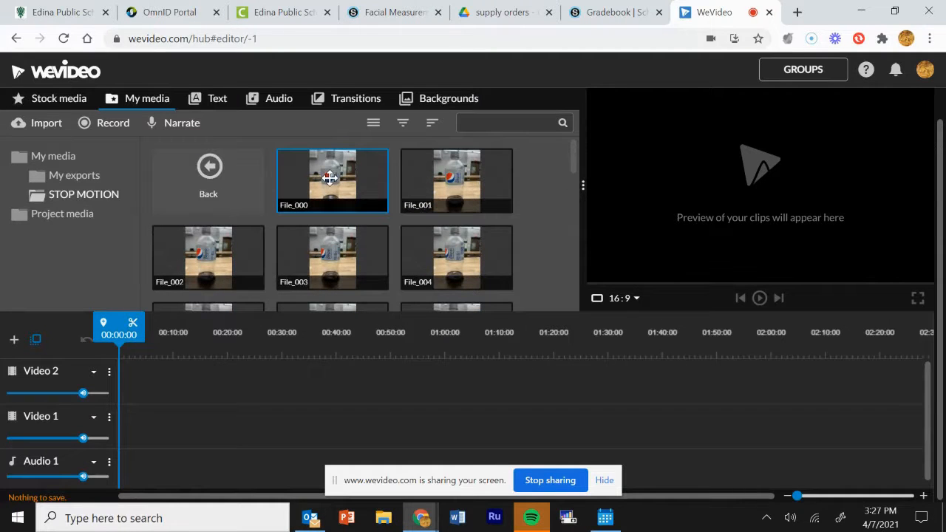
# Step: Select photos File_000 through File_026 and drag them onto the Video 1 track
pyautogui.click(330, 177)
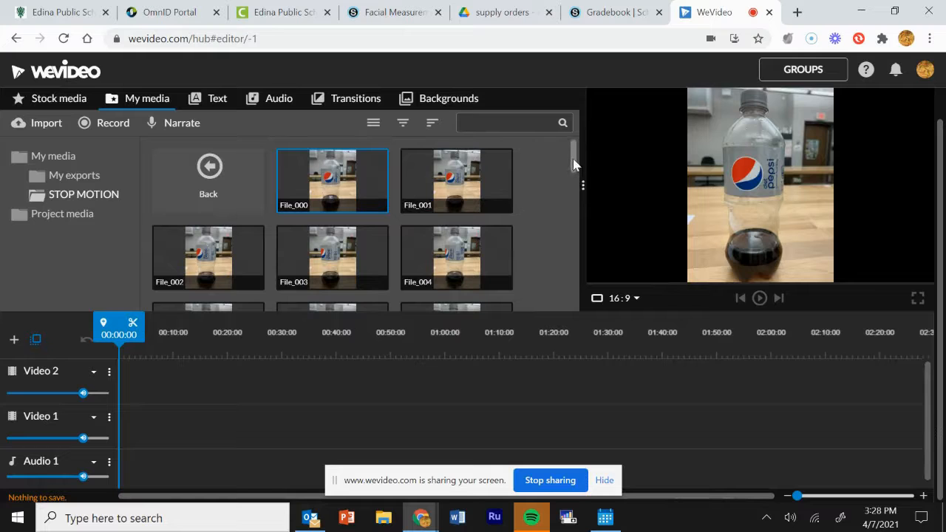
pyautogui.moveTo(574, 164); pyautogui.dragTo(570, 313)
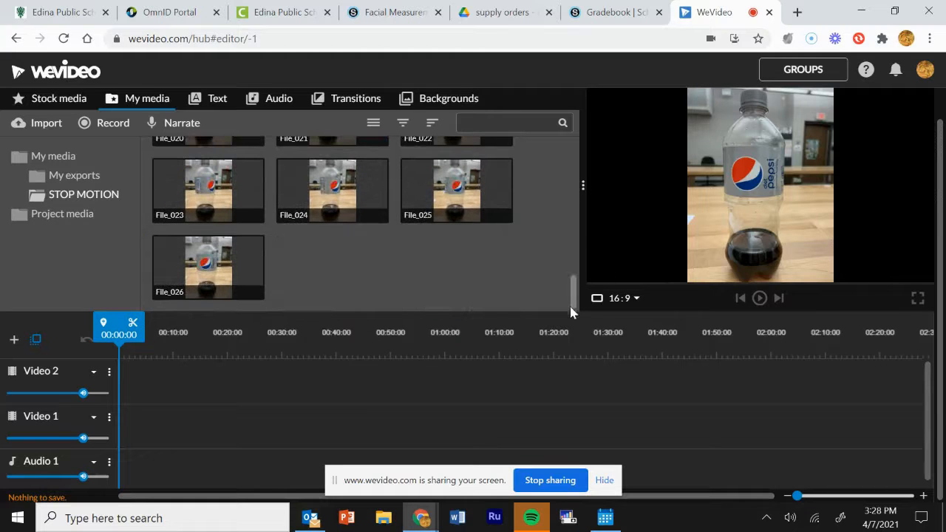
pyautogui.keyDown('shift'); pyautogui.click(222, 248); pyautogui.keyUp('shift')
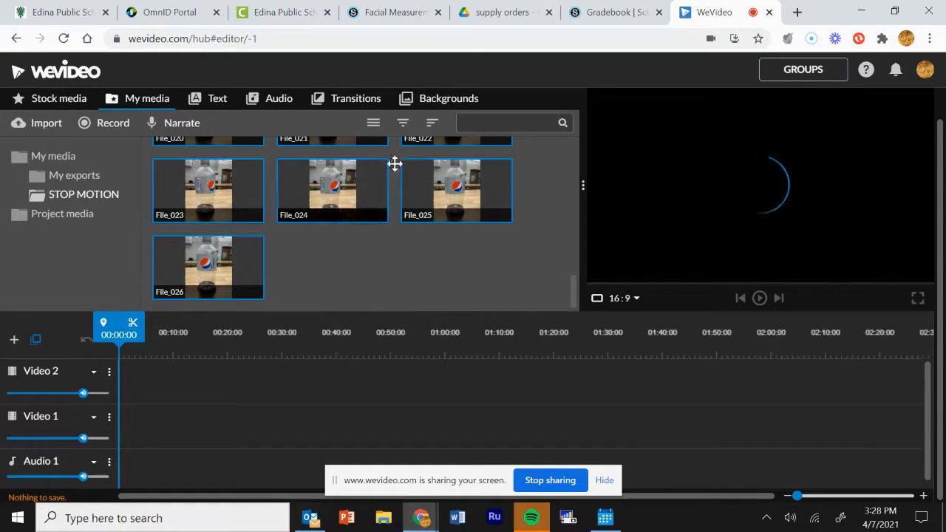
pyautogui.click(433, 124)
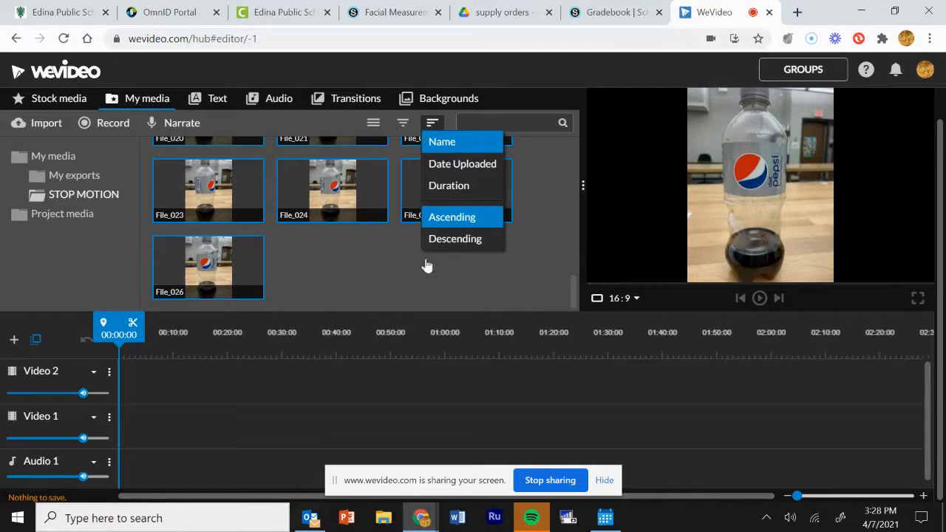
pyautogui.click(409, 290)
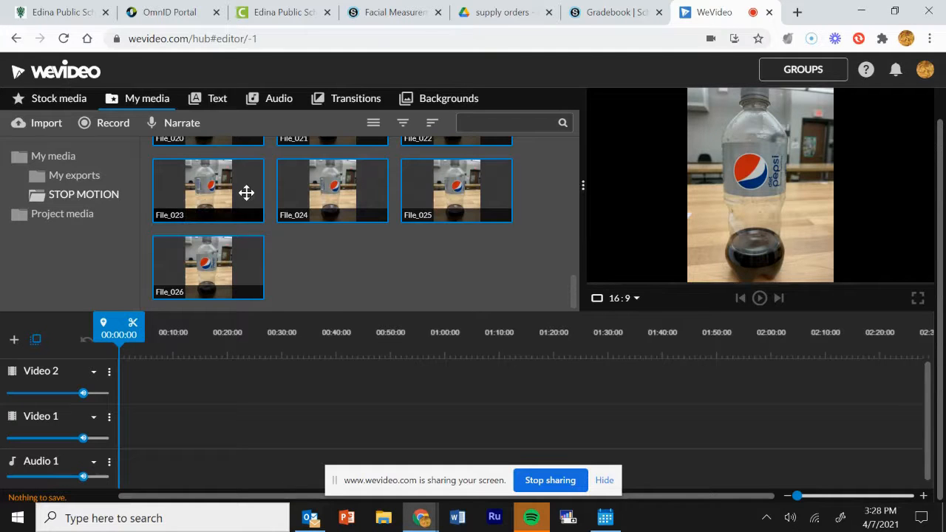
pyautogui.moveTo(246, 193); pyautogui.dragTo(208, 434)
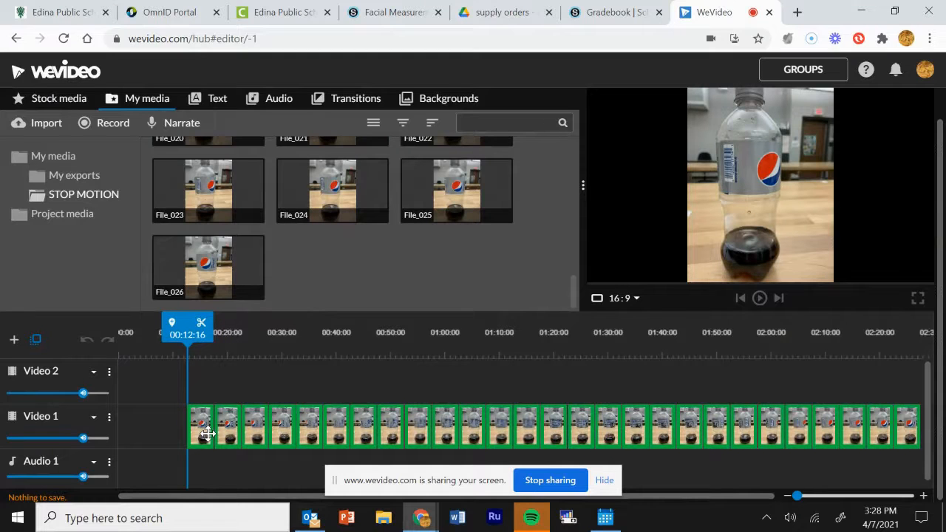
# Step: Drop the photos at the start of Video 1 at 0.2 seconds each, Ken Burns off
pyautogui.moveTo(207, 435); pyautogui.dragTo(185, 443)
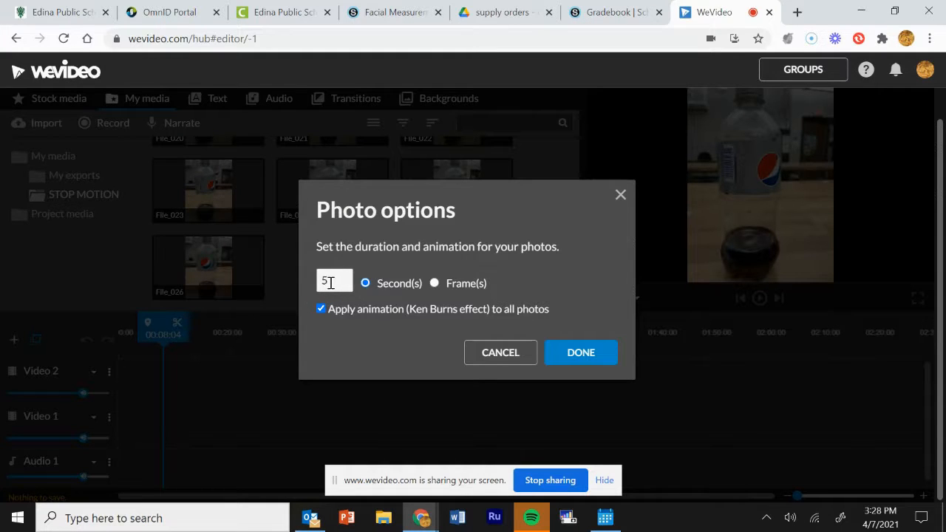
pyautogui.moveTo(330, 283); pyautogui.dragTo(320, 278)
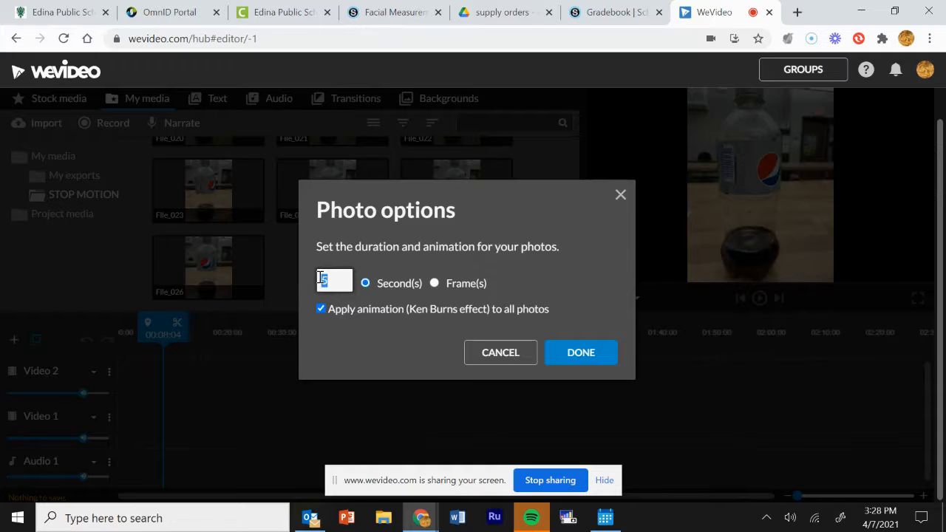
pyautogui.write('2')
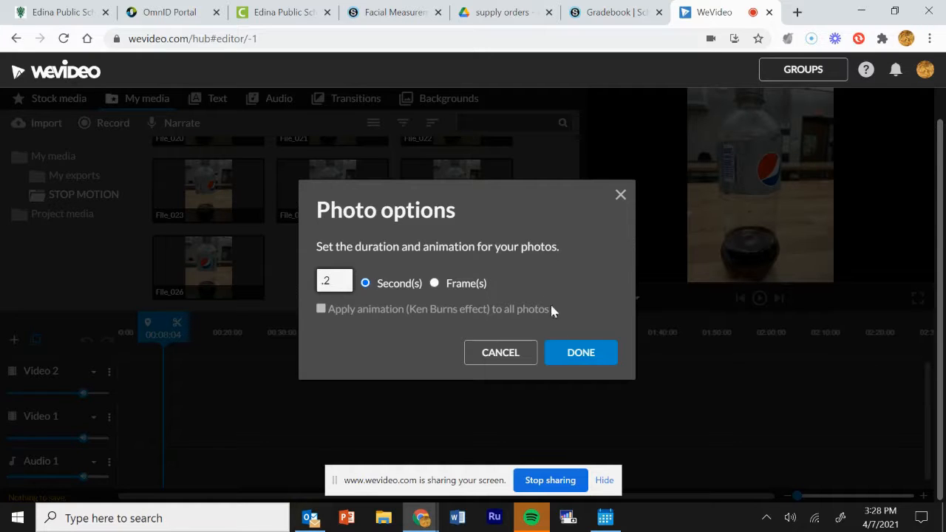
pyautogui.click(568, 356)
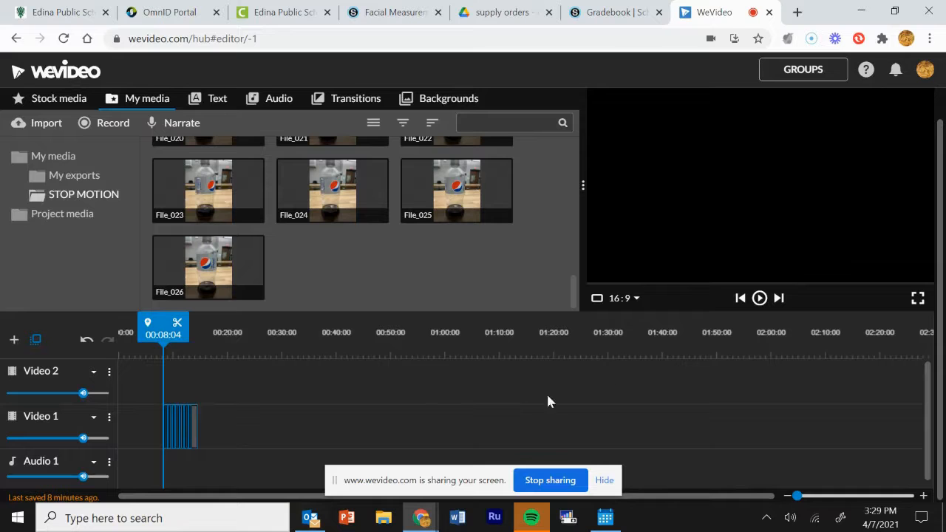
# Step: Play and pause the bottle sequence preview, then deselect the clips and show Text templates
pyautogui.click(759, 299)
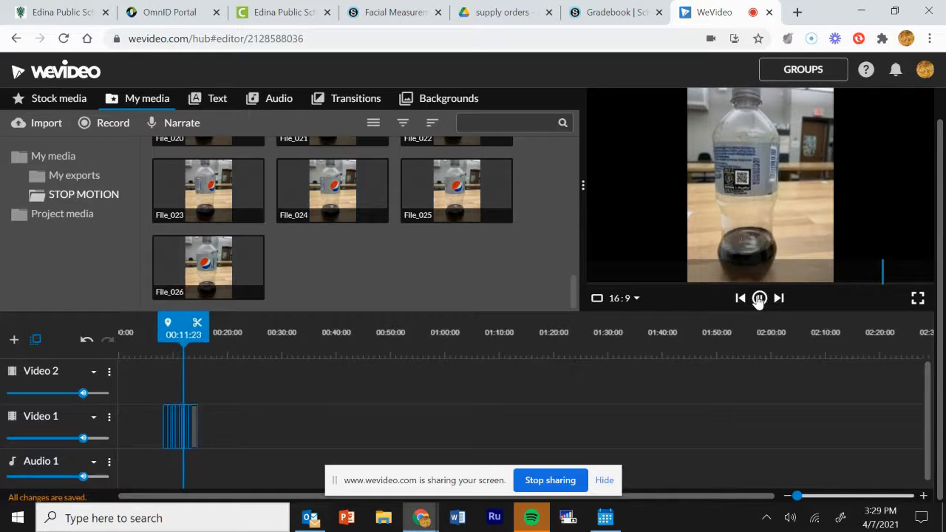
pyautogui.click(760, 299)
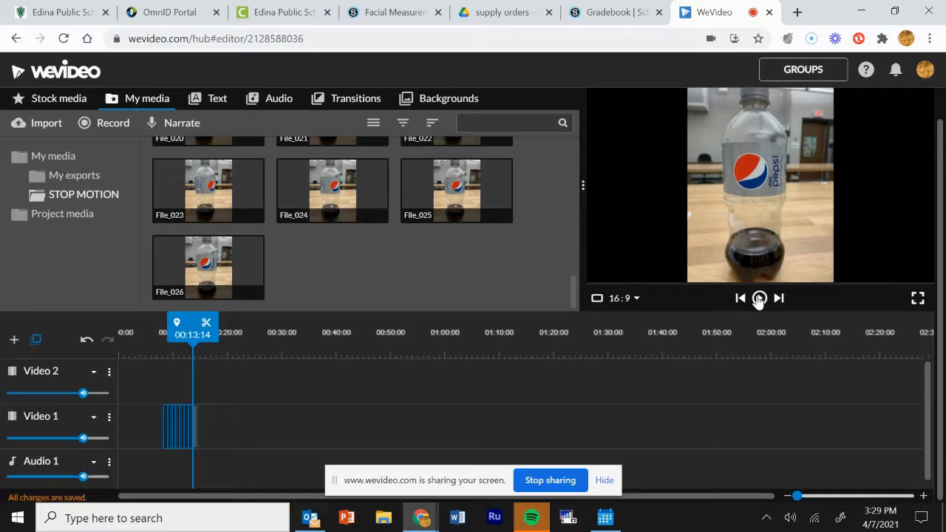
pyautogui.click(758, 299)
pyautogui.click(132, 392)
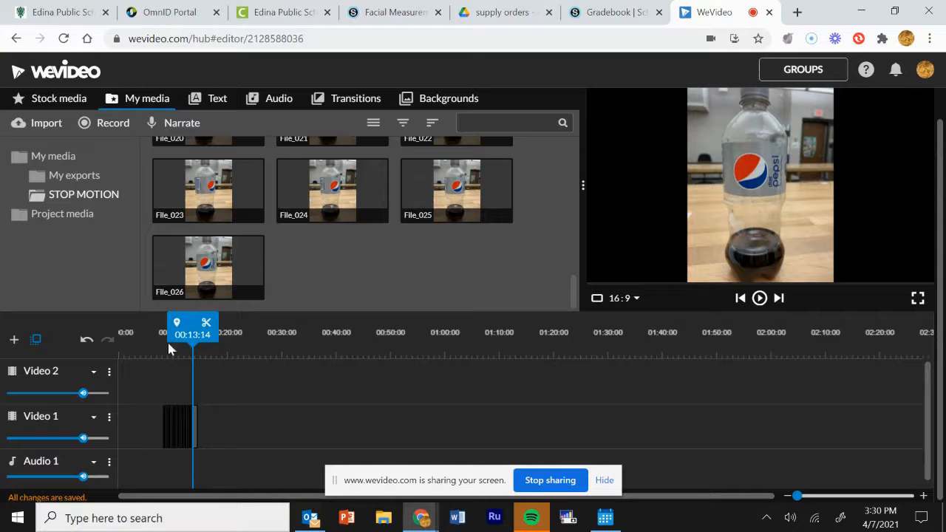
pyautogui.click(207, 100)
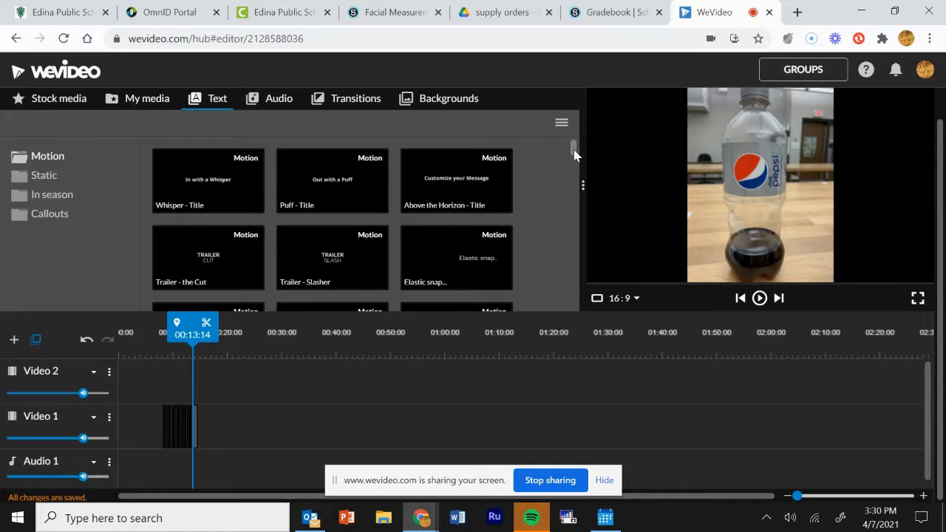
# Step: Place the Candy dots Lower 3rd title at Video 1's start, stretched to meet the photos
pyautogui.moveTo(573, 151); pyautogui.dragTo(574, 165)
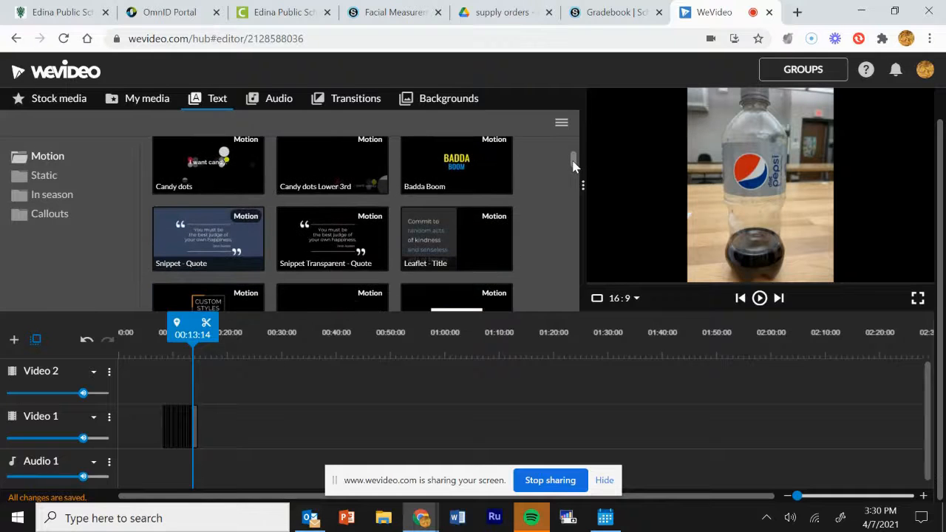
pyautogui.click(460, 168)
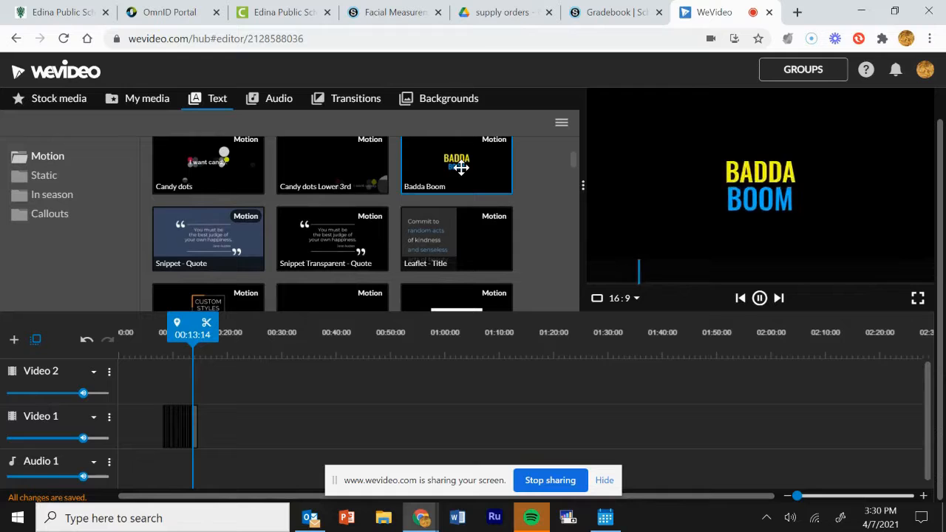
pyautogui.click(349, 164)
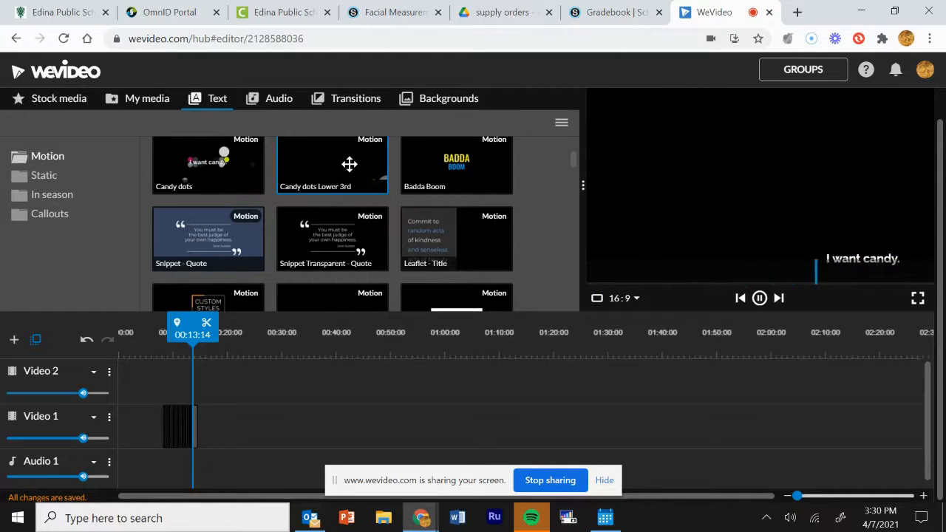
pyautogui.moveTo(350, 164); pyautogui.dragTo(138, 412)
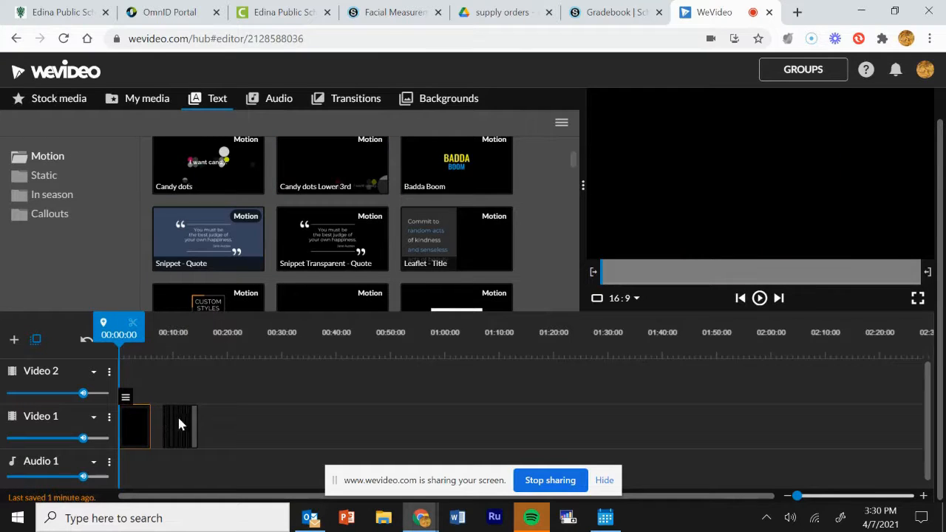
pyautogui.moveTo(147, 427); pyautogui.dragTo(158, 427)
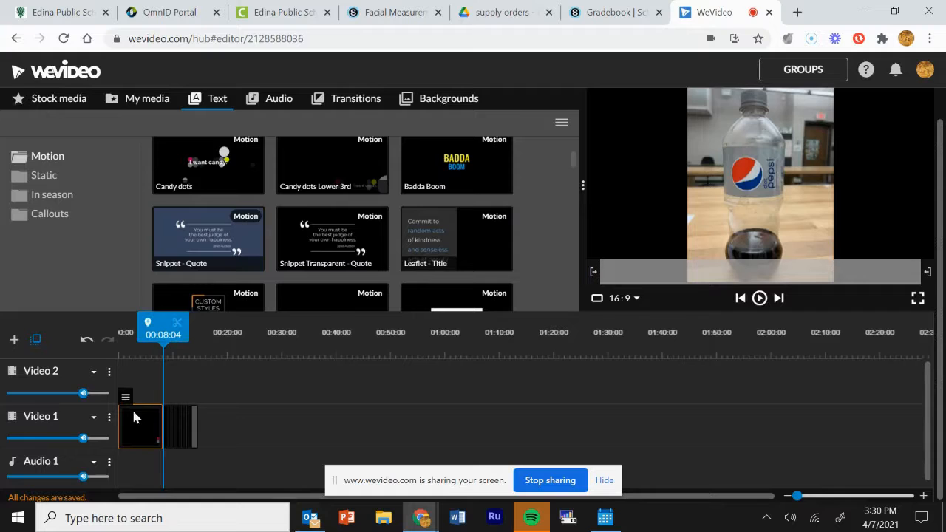
pyautogui.moveTo(126, 399)
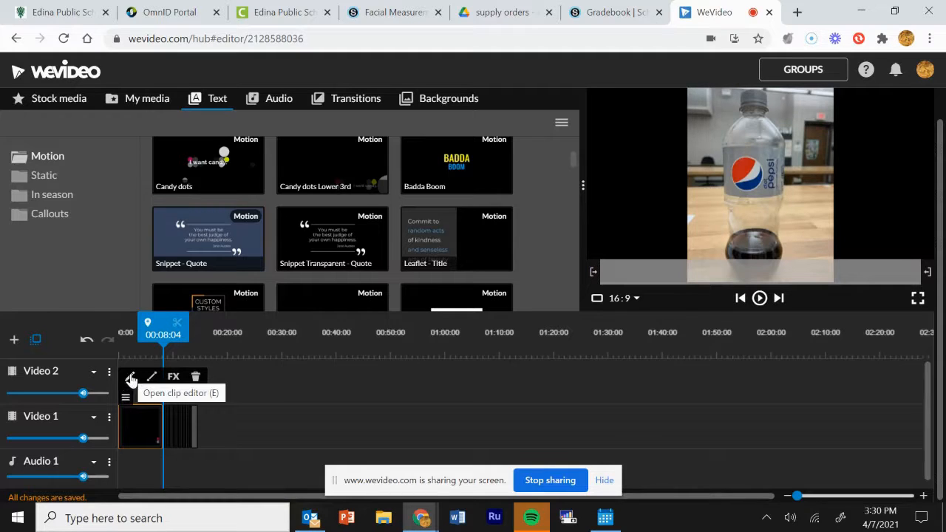
# Step: Open the title clip and change its cyan palette colour to a strong red
pyautogui.click(130, 379)
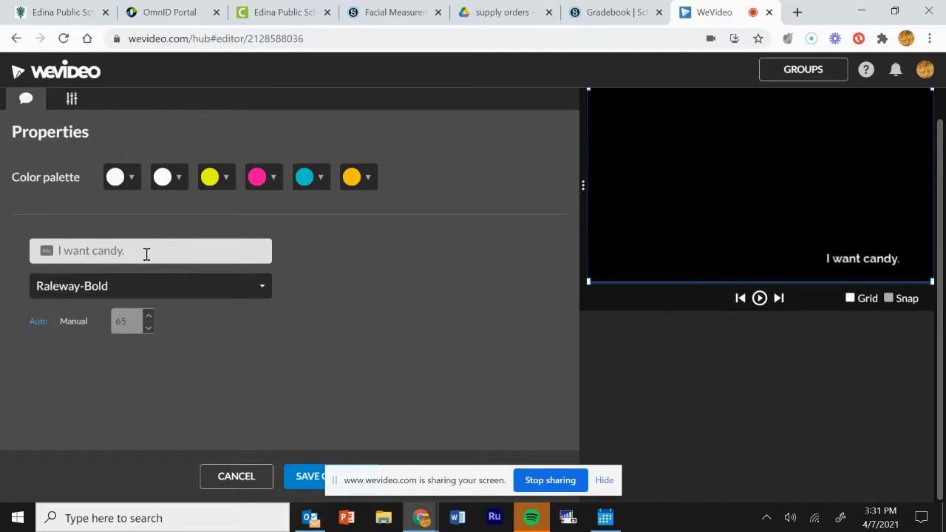
pyautogui.click(320, 180)
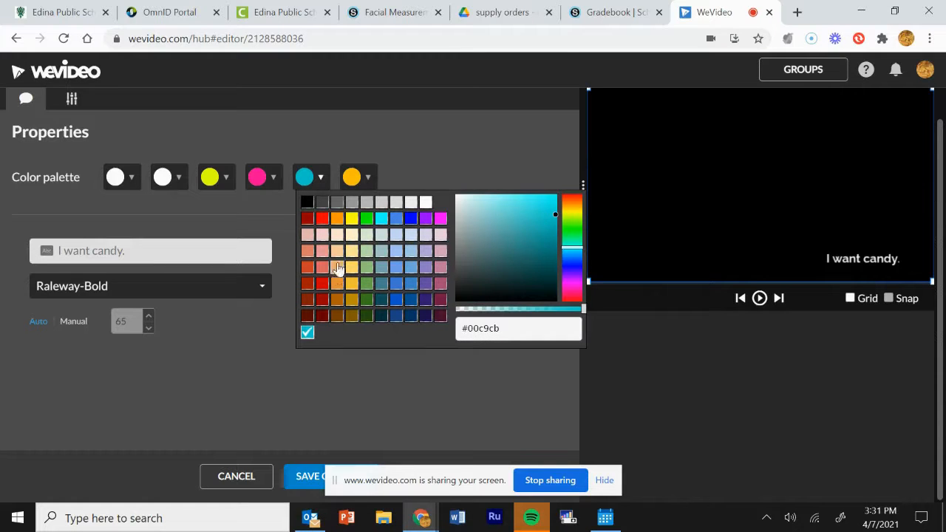
pyautogui.click(307, 219)
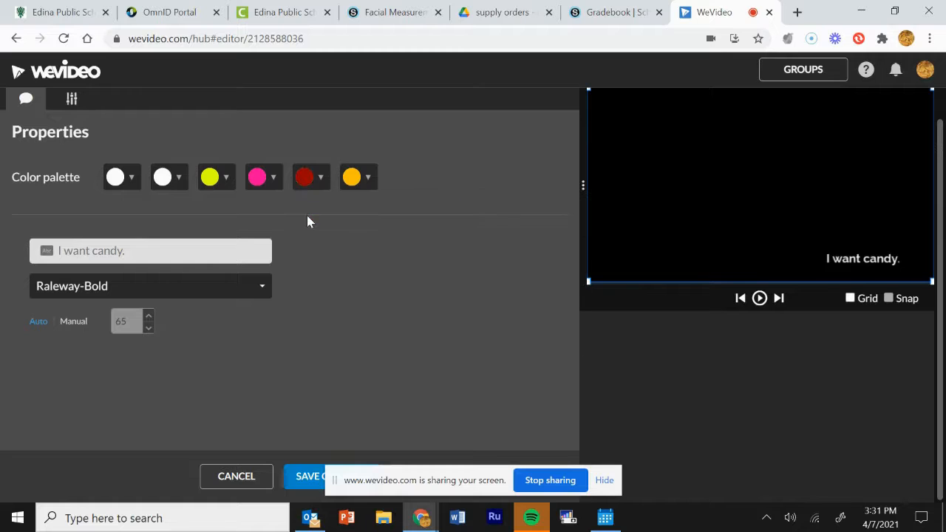
pyautogui.click(321, 179)
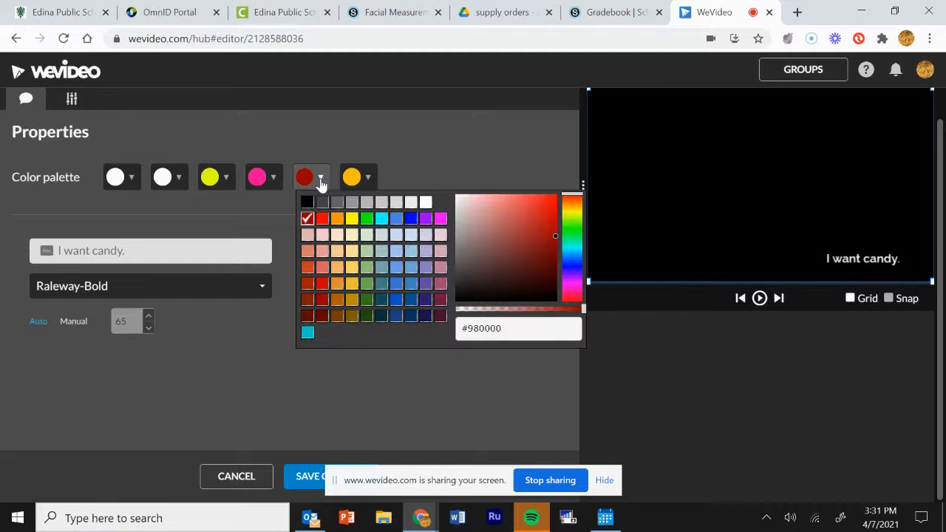
pyautogui.moveTo(556, 236); pyautogui.dragTo(550, 209)
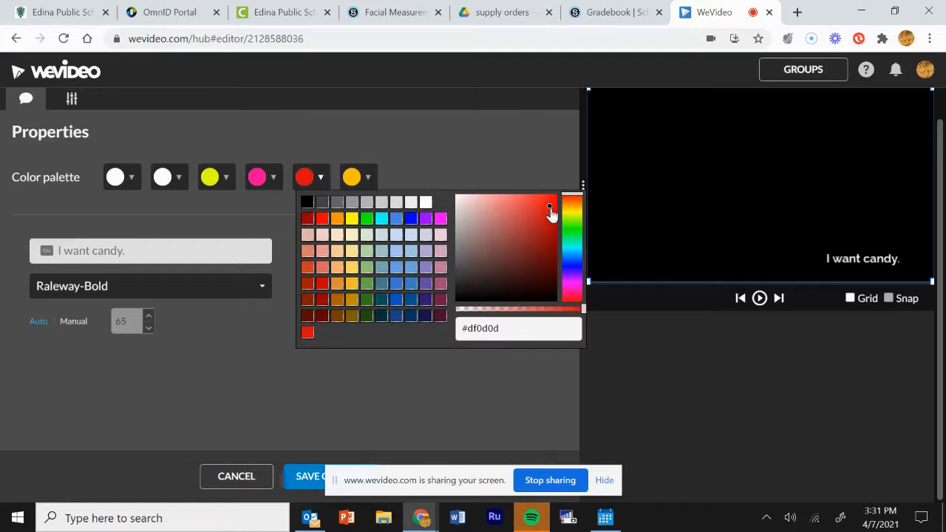
# Step: Change the orange palette swatch to blue and the pink swatch to light blue
pyautogui.click(369, 178)
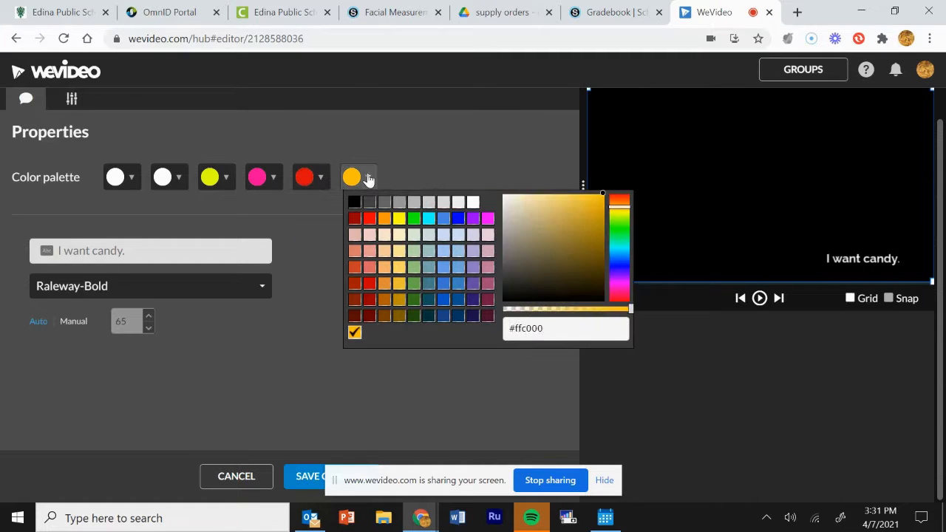
pyautogui.click(368, 178)
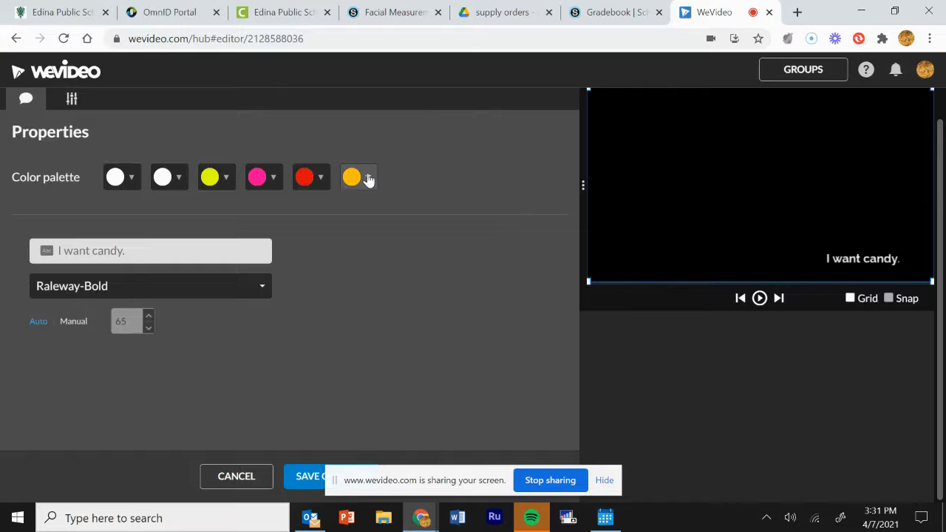
pyautogui.click(368, 178)
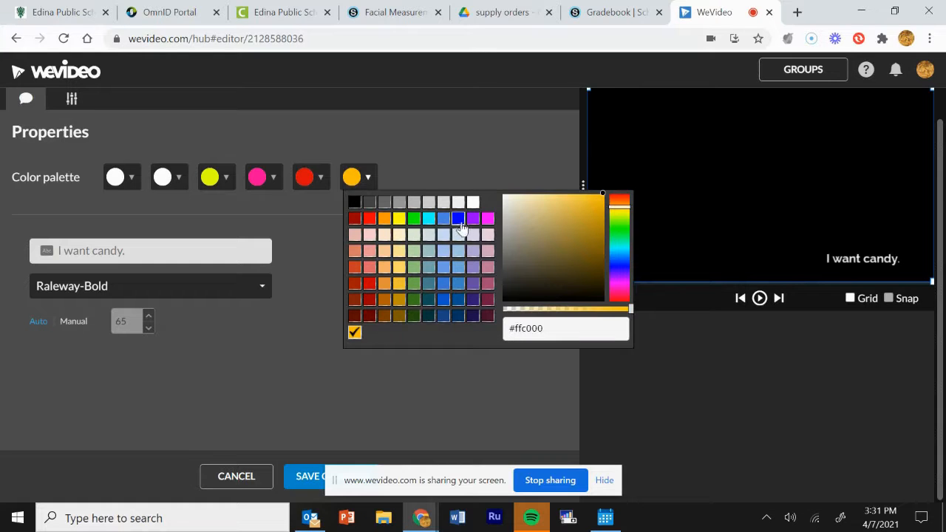
pyautogui.click(459, 218)
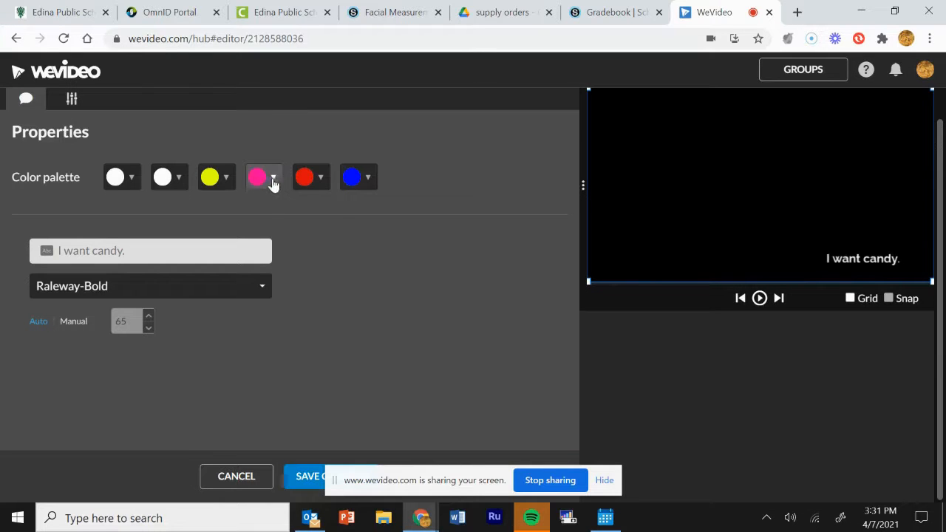
pyautogui.click(274, 180)
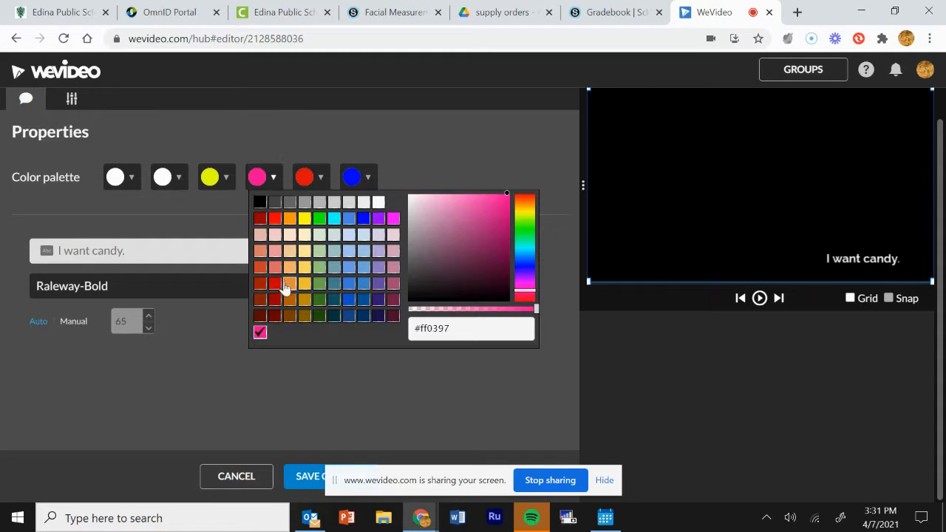
pyautogui.click(351, 267)
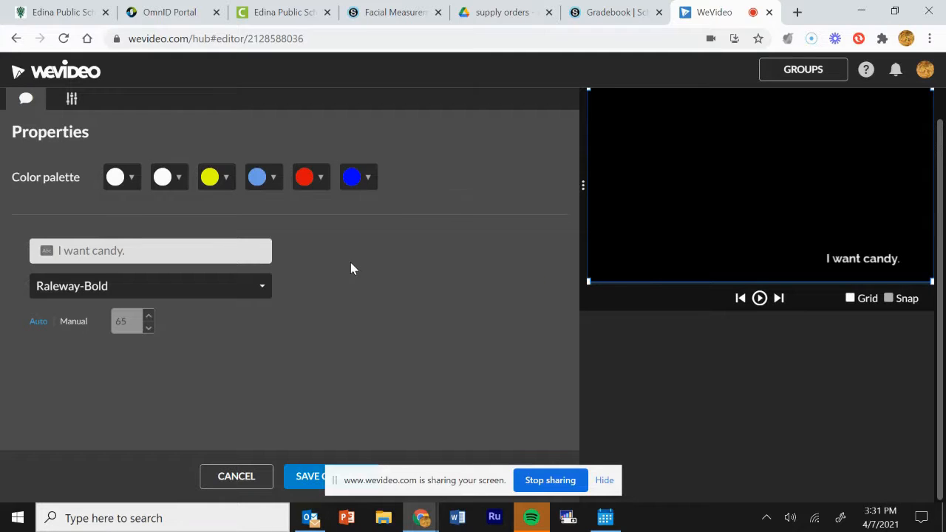
pyautogui.click(230, 180)
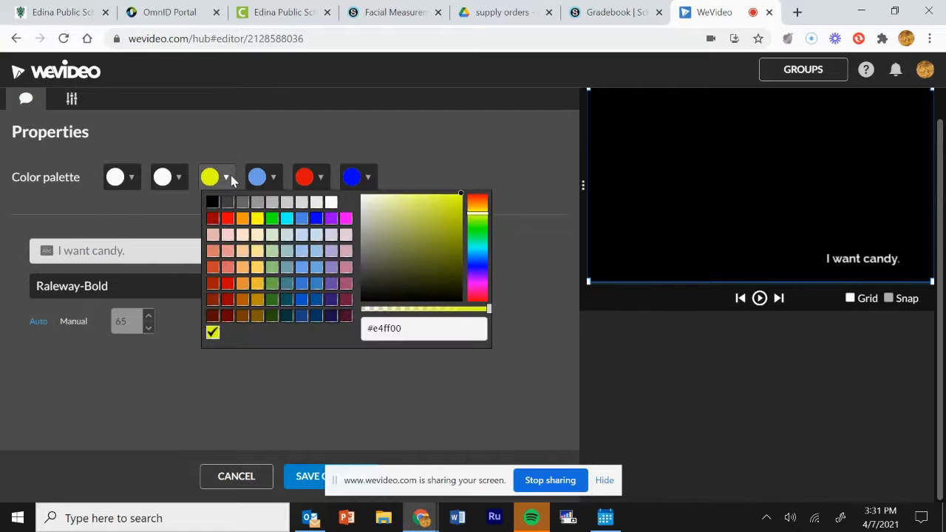
# Step: Replace the title text with 'STOP Motion' and save the title
pyautogui.click(89, 248)
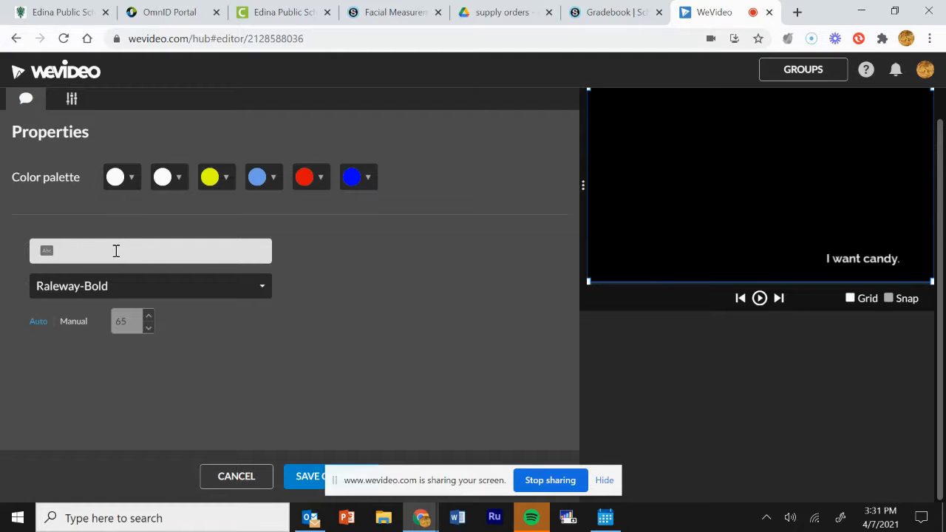
pyautogui.write('ST')
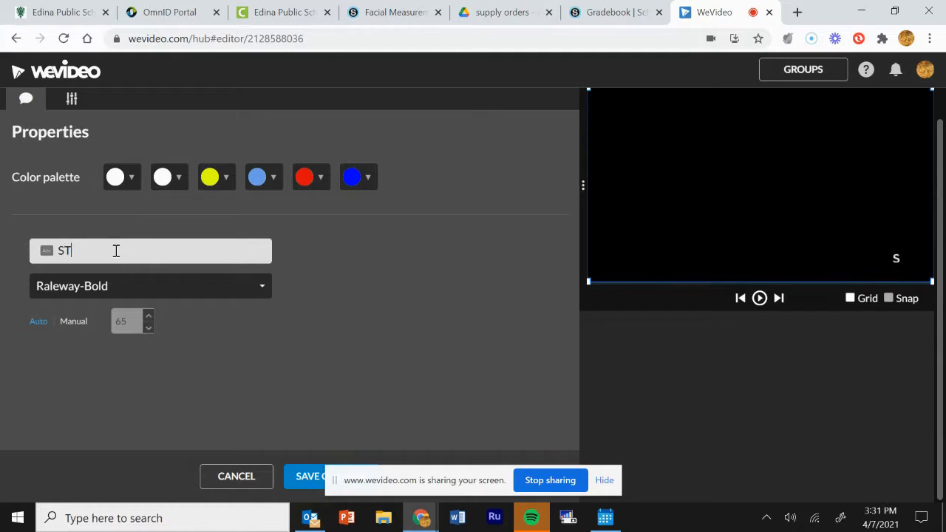
pyautogui.write('OP Motion')
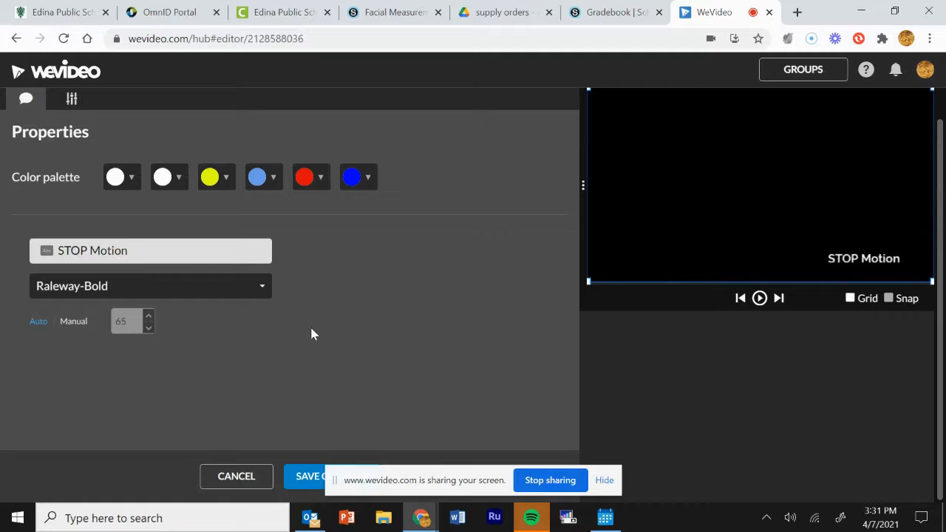
pyautogui.click(305, 476)
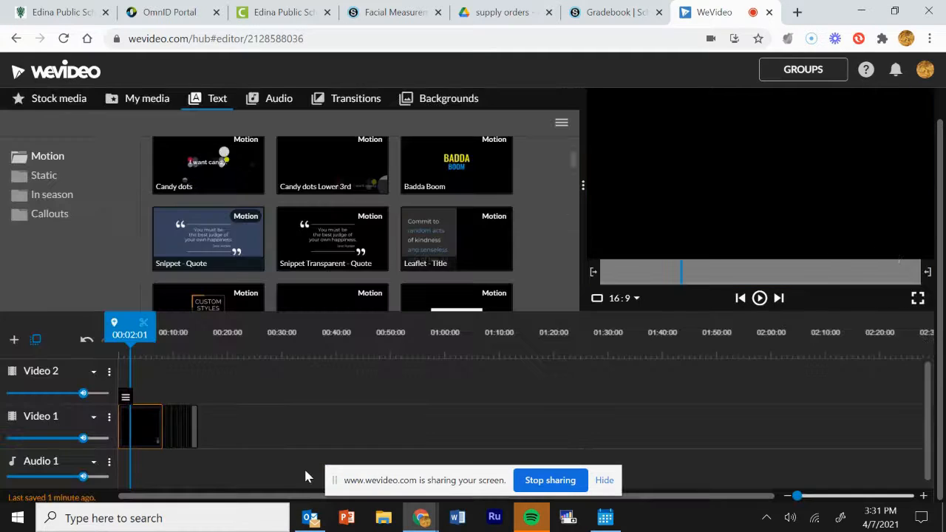
# Step: Show the Free Music audio tracks, then try Pop - Mega Music on Audio 1 and remove it again
pyautogui.click(218, 417)
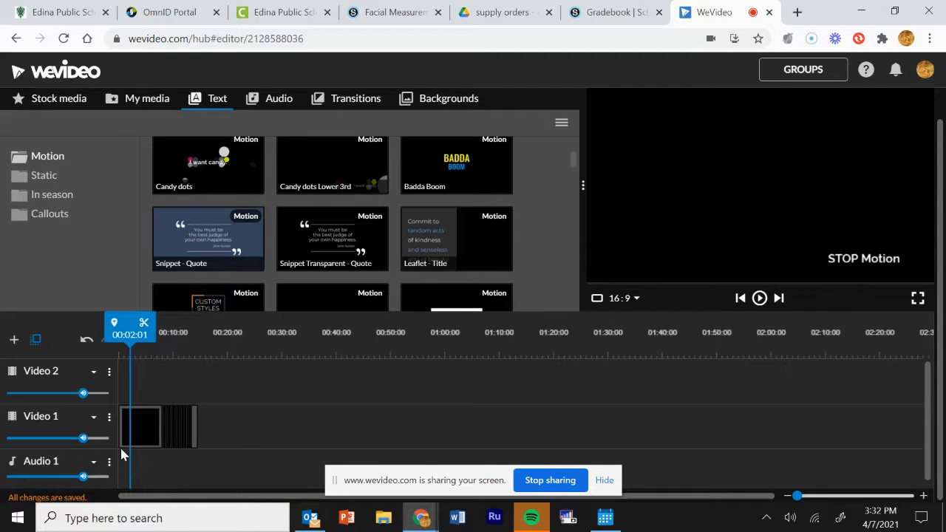
pyautogui.click(272, 103)
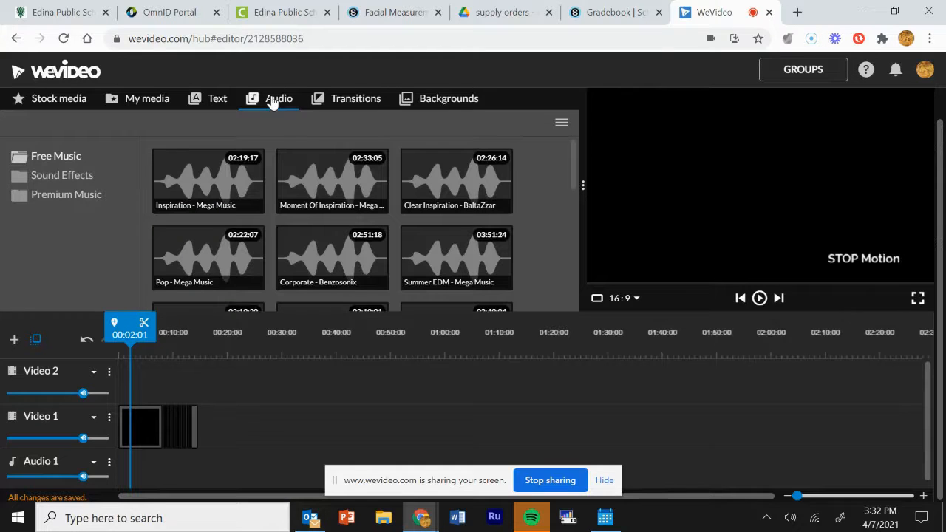
pyautogui.click(52, 179)
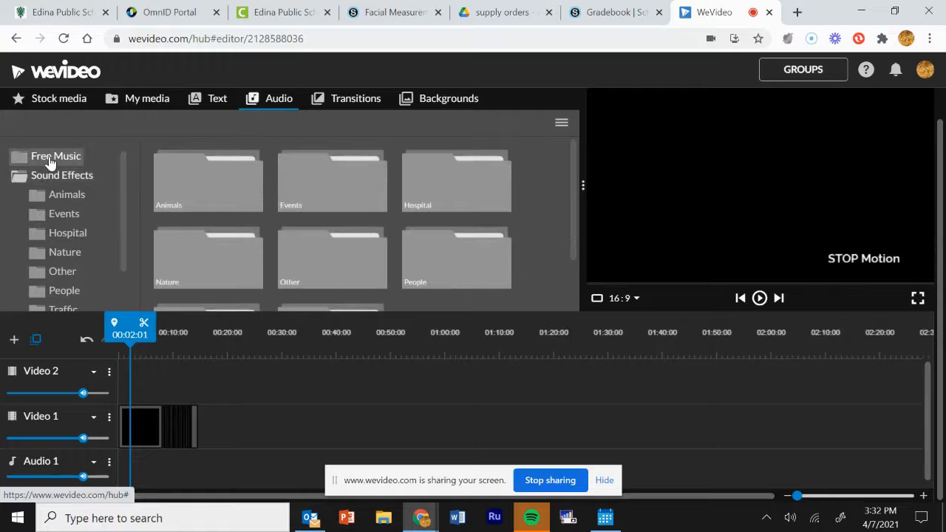
pyautogui.click(50, 159)
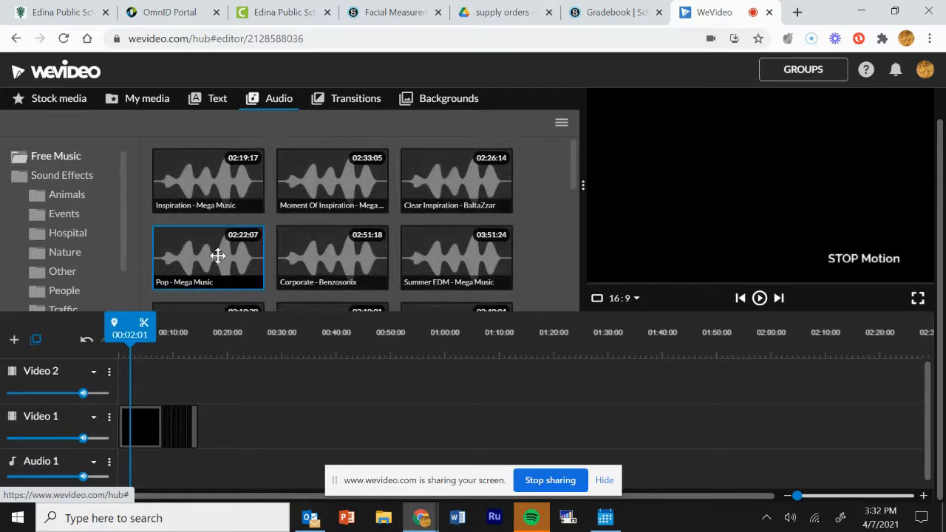
pyautogui.moveTo(217, 256); pyautogui.dragTo(133, 463)
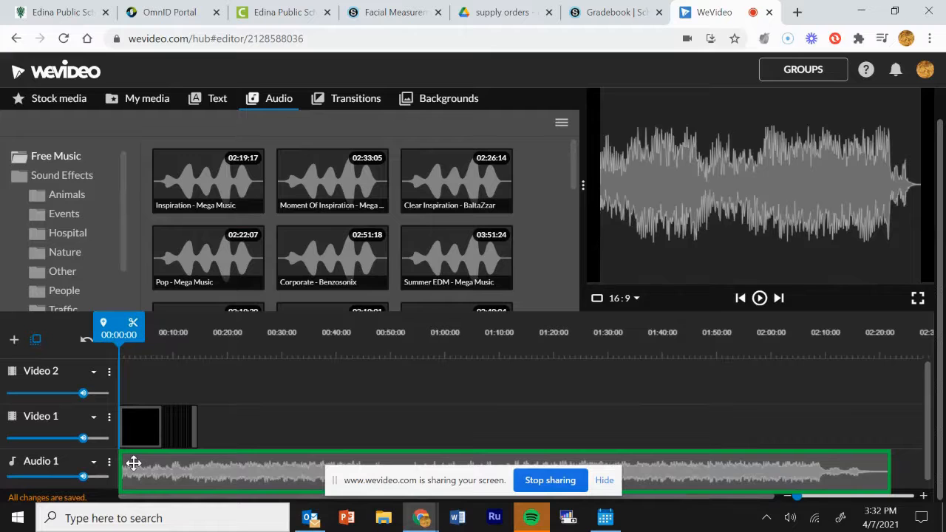
pyautogui.moveTo(133, 463); pyautogui.dragTo(182, 269)
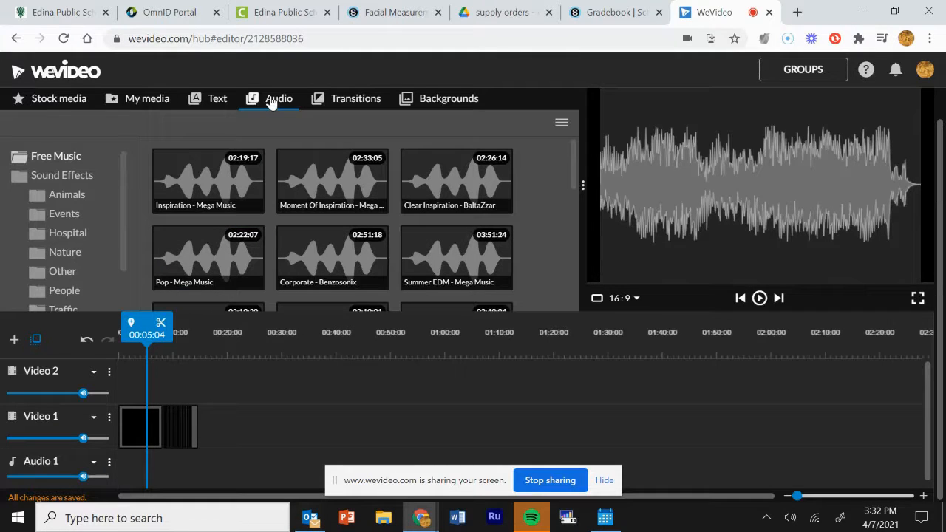
# Step: Scroll the audio folder list and open the Premium Music collection
pyautogui.moveTo(123, 176); pyautogui.dragTo(125, 251)
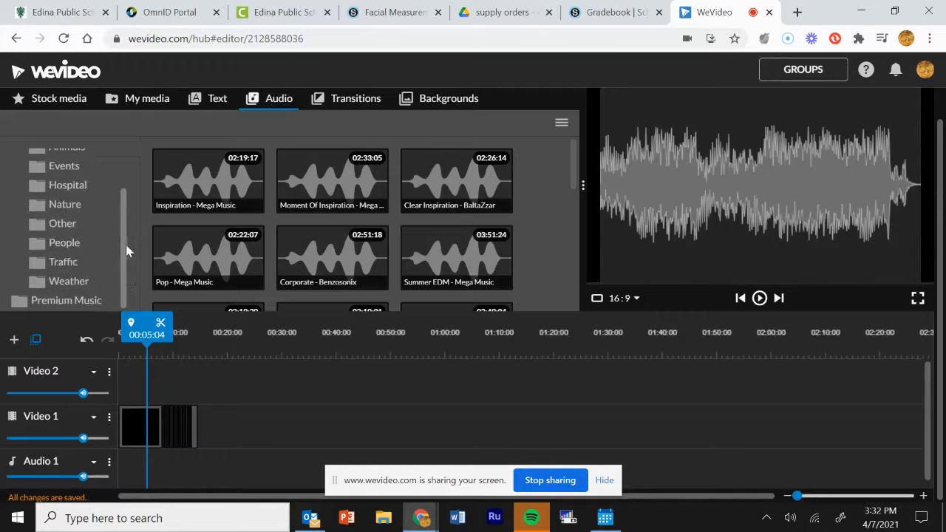
pyautogui.click(72, 302)
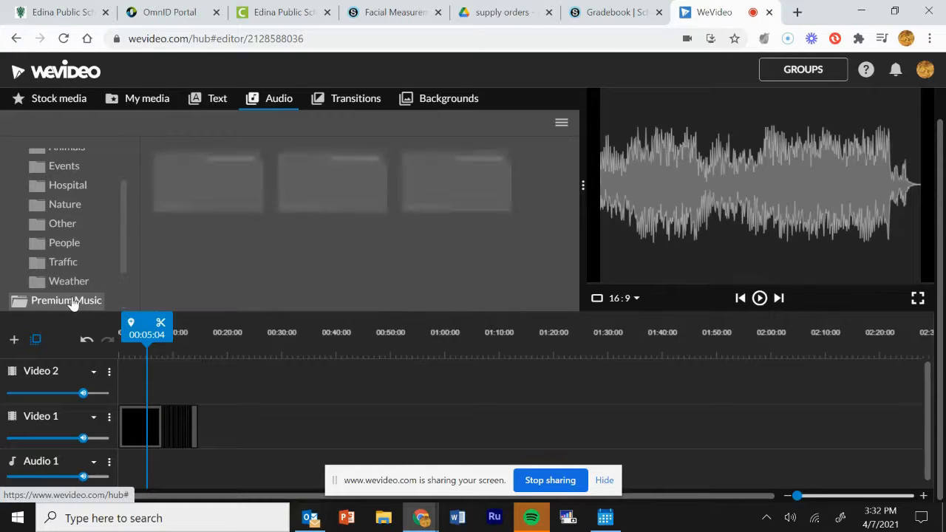